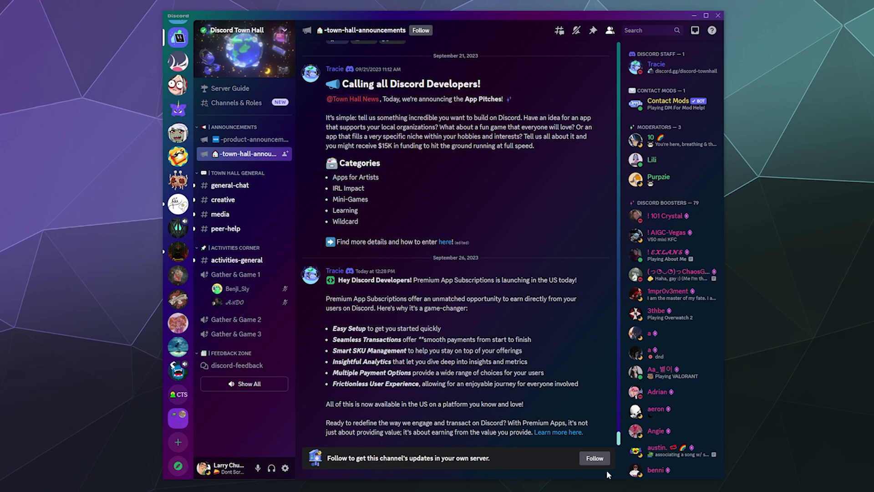
# Follow #town-hall-announcements into Chupacabra's Lair's #server-updates channel and dismiss the success notice
pyautogui.click(597, 457)
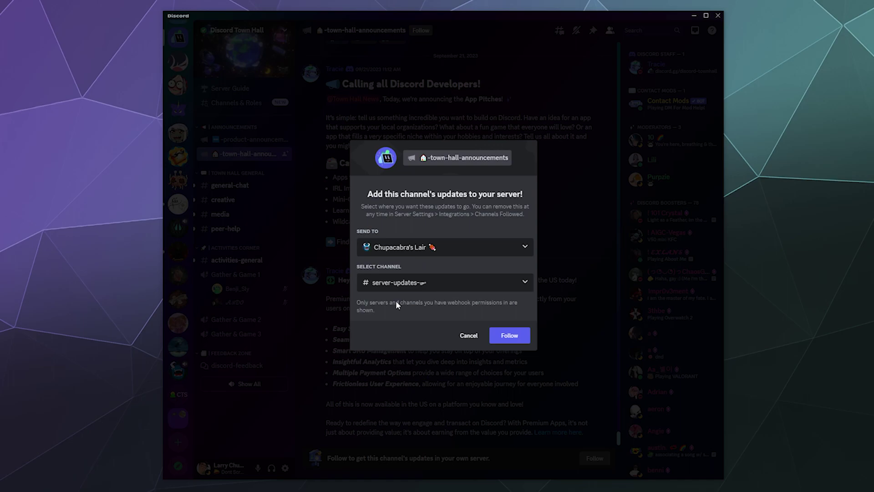
pyautogui.click(409, 284)
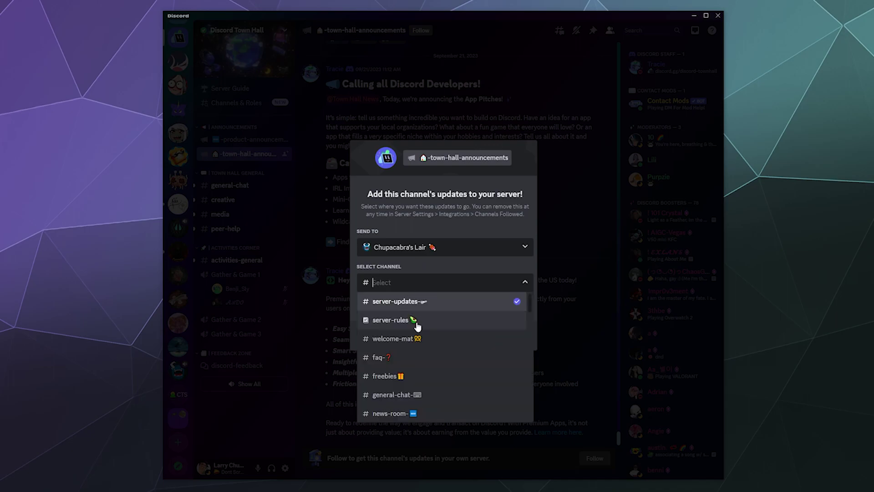
pyautogui.click(440, 309)
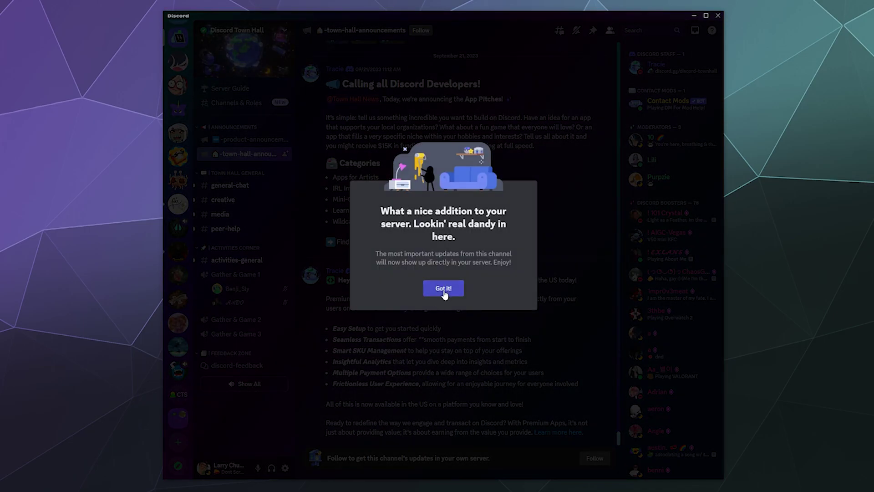
pyautogui.click(444, 292)
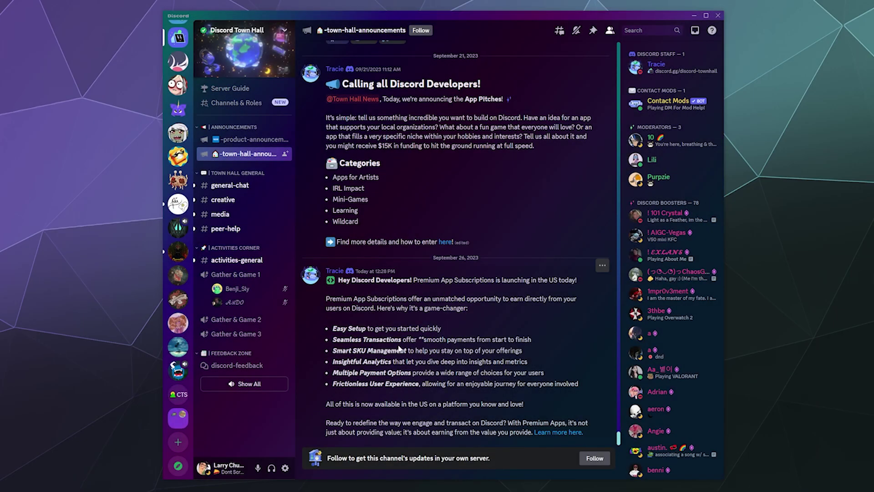
# Glance at the product and town hall announcement channels, then switch to Chupacabra's Lair
pyautogui.click(248, 140)
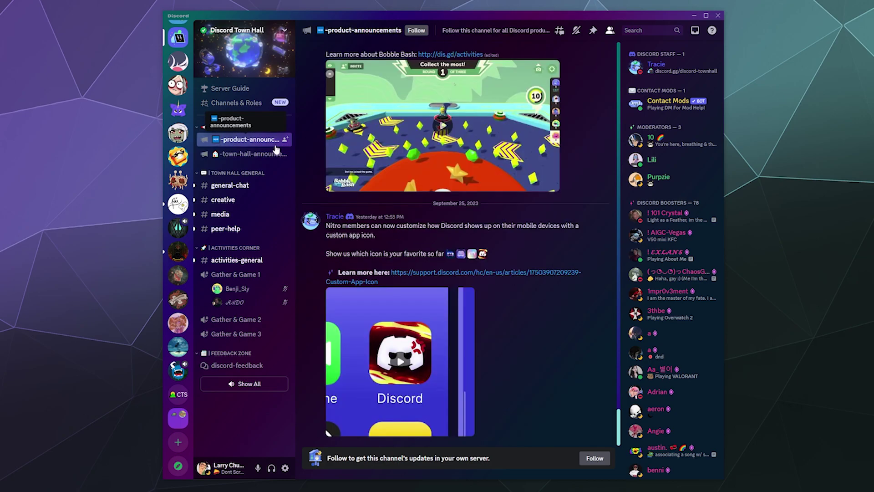
pyautogui.click(244, 154)
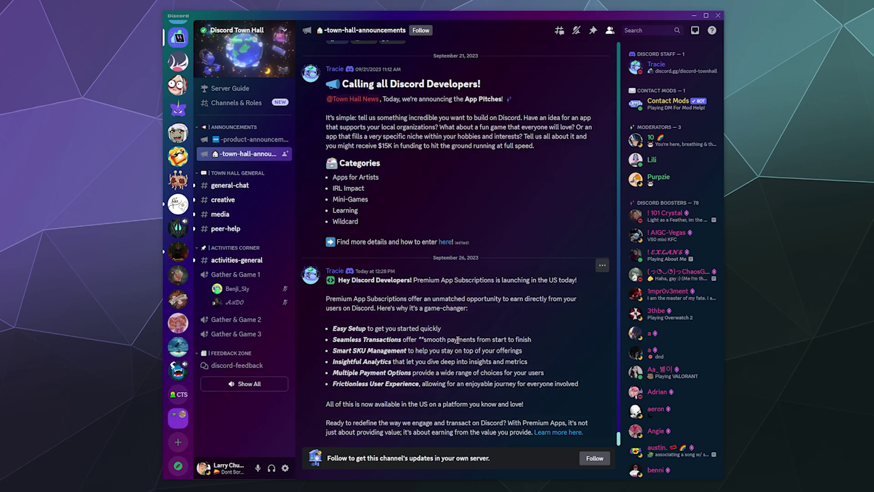
pyautogui.click(174, 372)
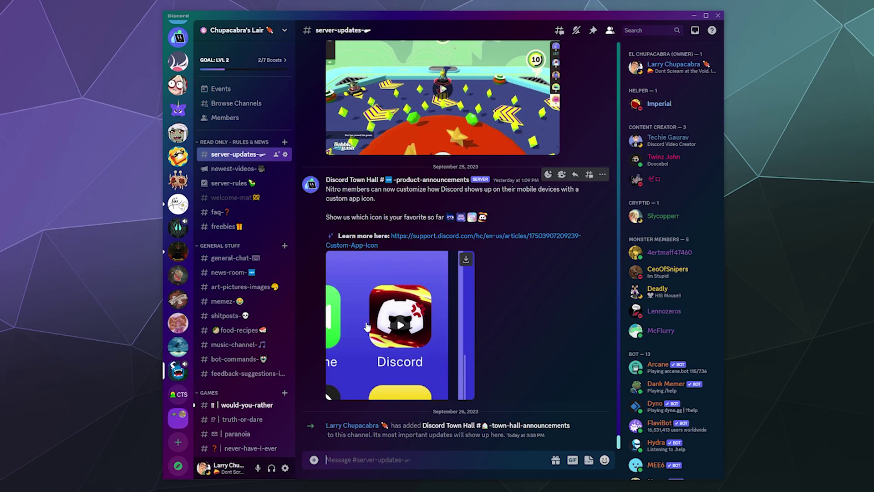
# Open Server Settings from the Chupacabra's Lair server menu, backing out of the App Directory
pyautogui.click(252, 31)
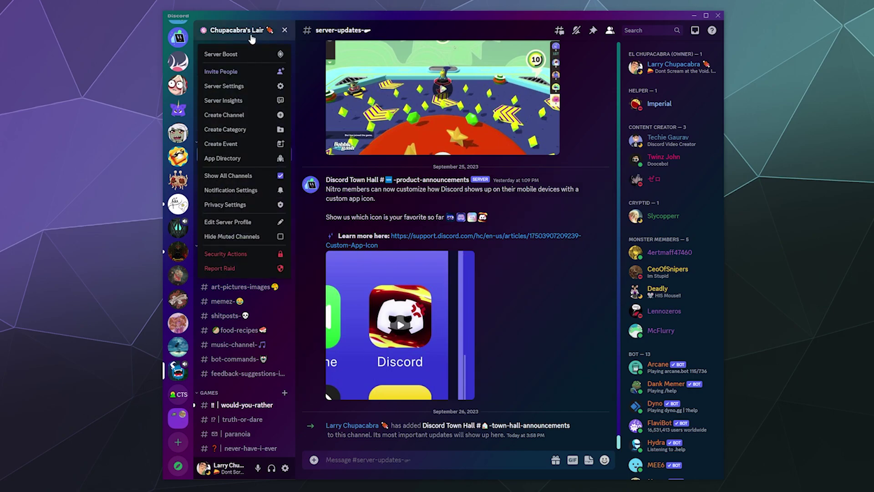
pyautogui.click(236, 86)
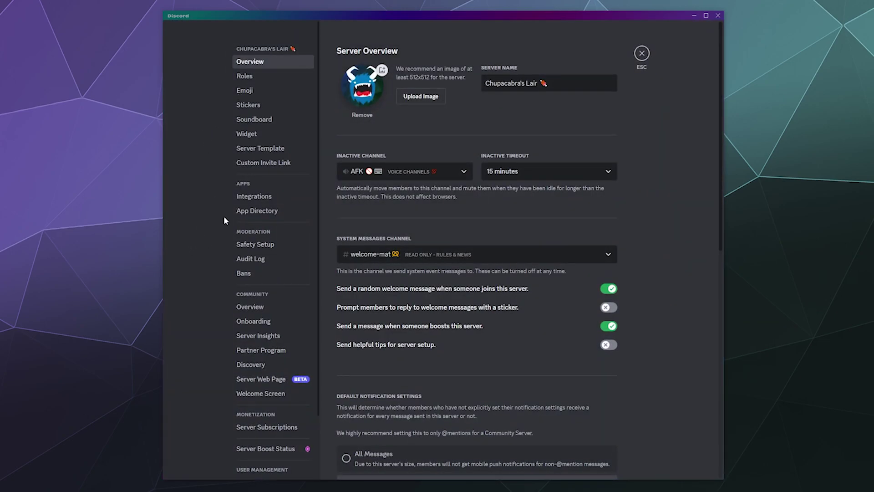
pyautogui.click(250, 210)
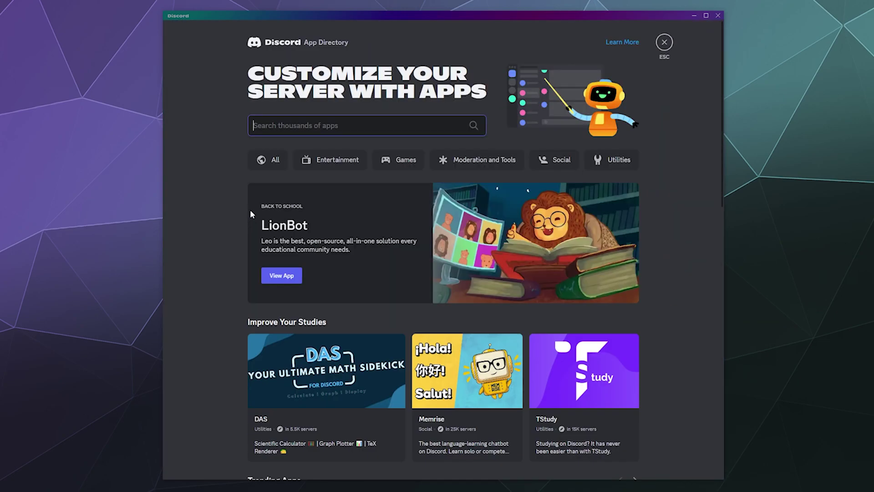
pyautogui.click(663, 42)
pyautogui.click(237, 34)
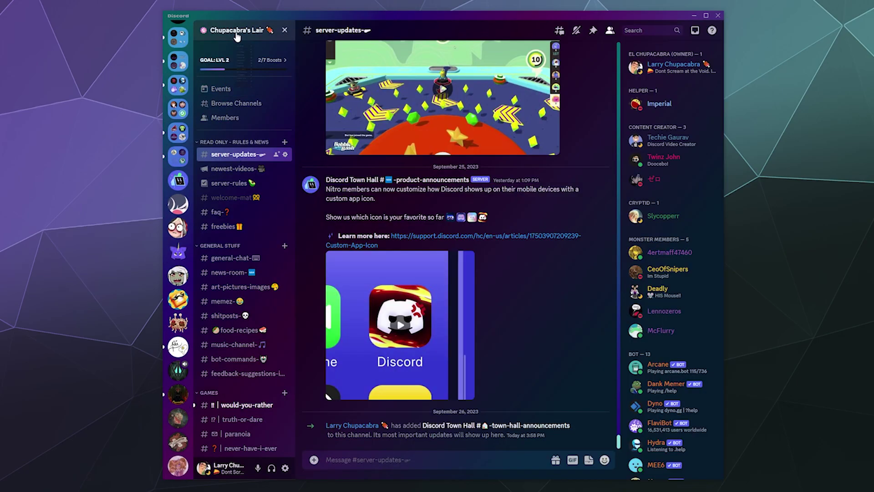
pyautogui.click(229, 86)
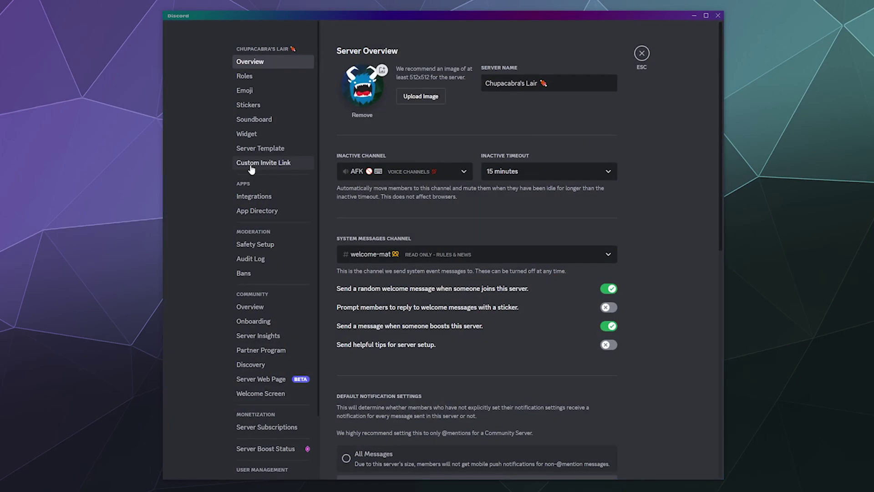
# Show the Channels Followed list from Integrations in Chupacabra's Lair's settings
pyautogui.click(254, 196)
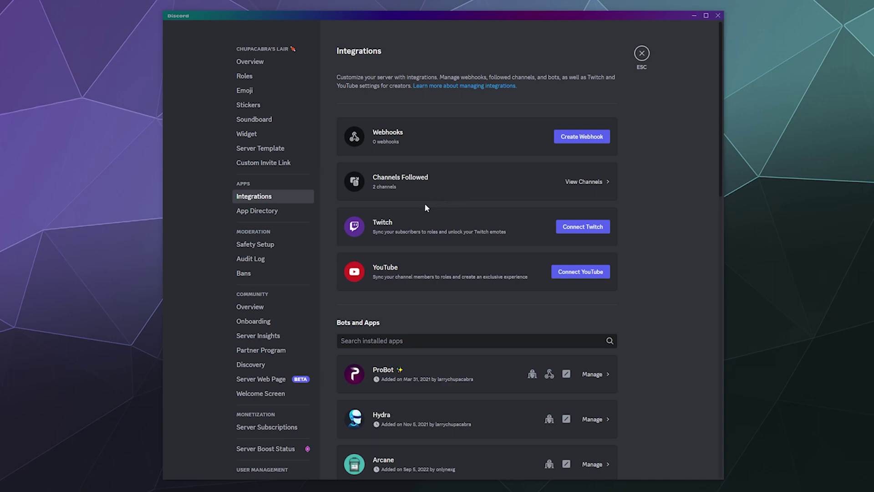
pyautogui.click(575, 183)
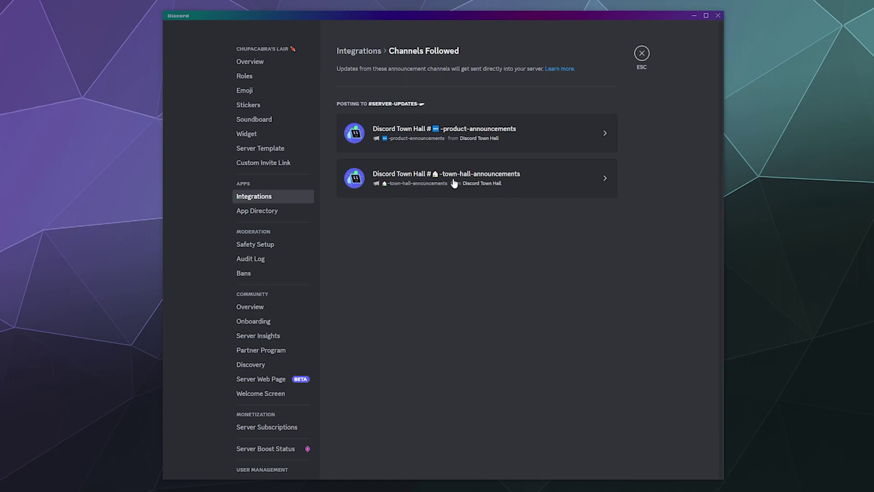
# Expand the town-hall-announcements follow and keep server-updates as its Post To channel
pyautogui.click(546, 181)
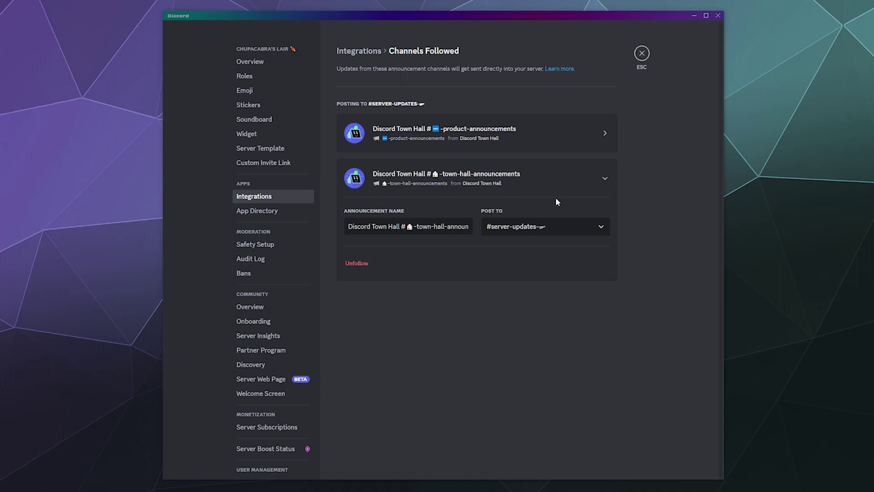
pyautogui.click(553, 226)
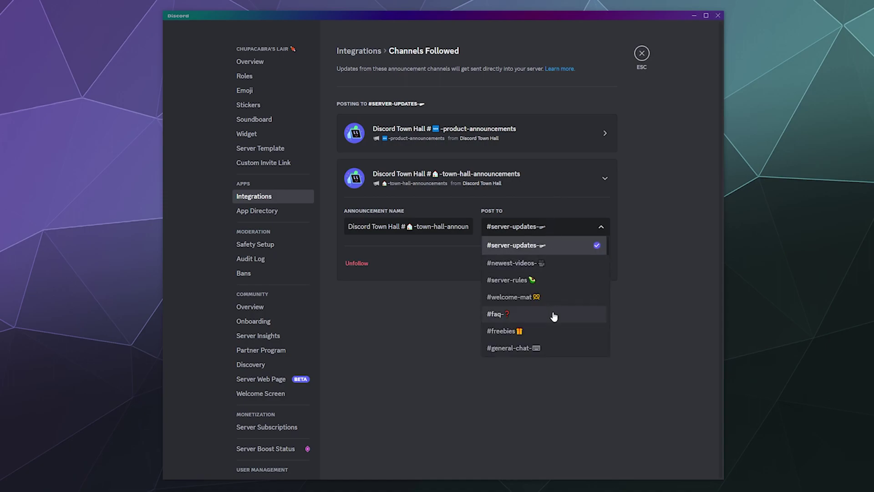
pyautogui.click(567, 209)
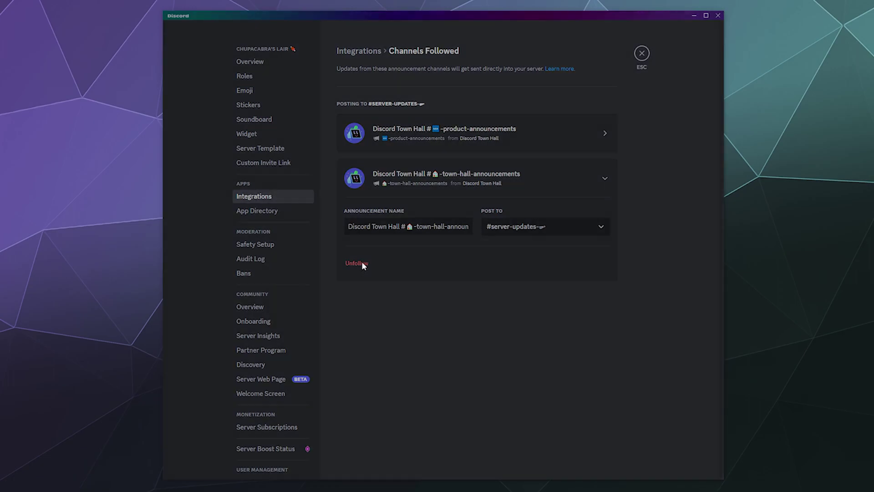
# Unfollow town-hall-announcements, confirm, and close Server Settings to return to server-updates
pyautogui.click(360, 263)
pyautogui.click(515, 278)
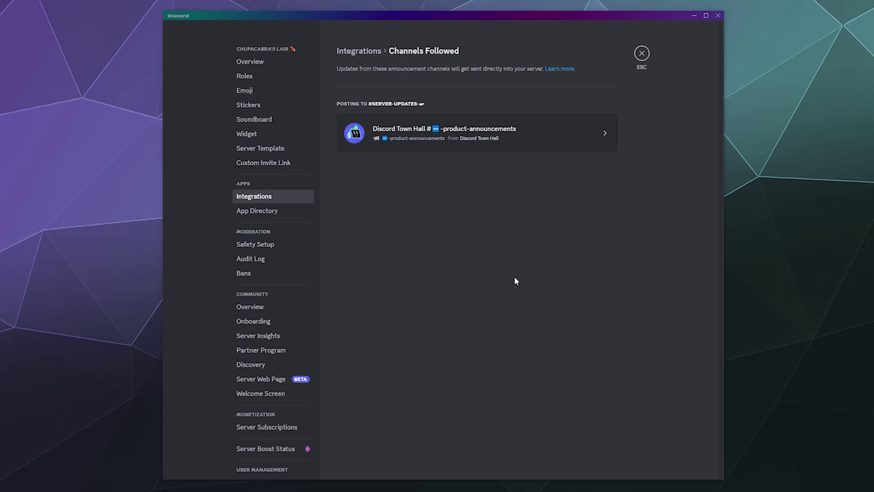
pyautogui.click(642, 52)
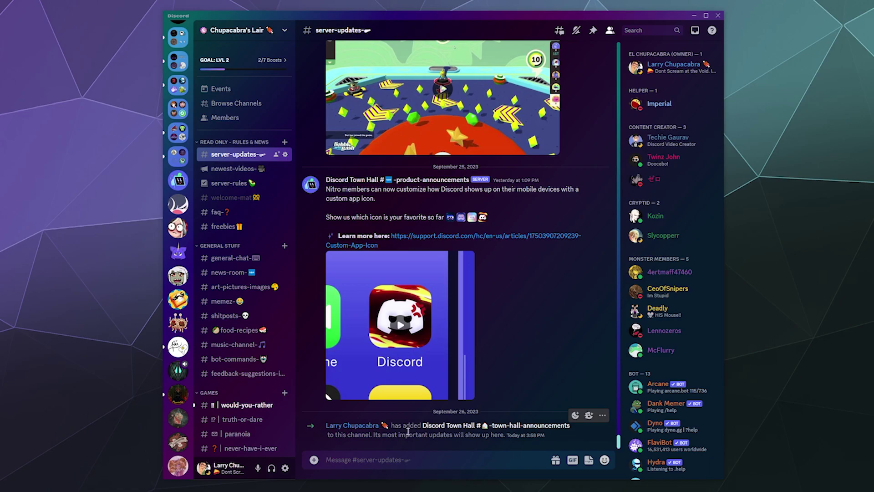
# Delete the Town Hall follow notification message from server-updates and confirm
pyautogui.click(602, 416)
pyautogui.click(542, 446)
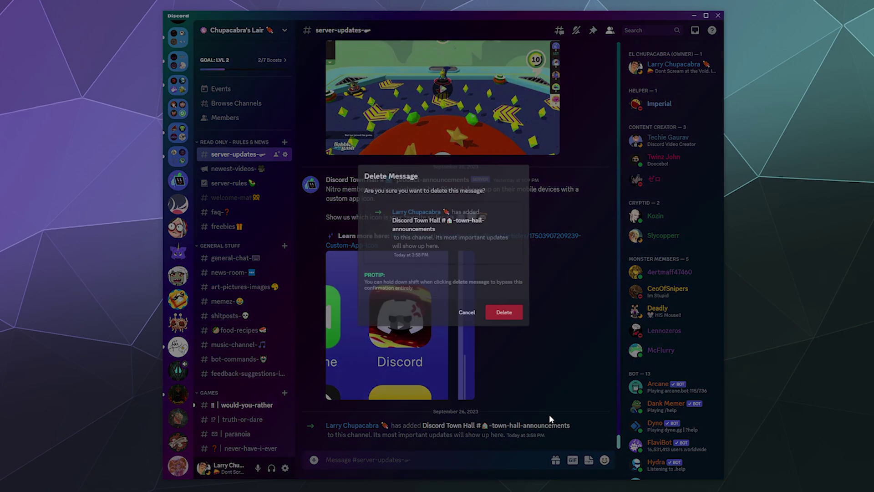
pyautogui.click(503, 308)
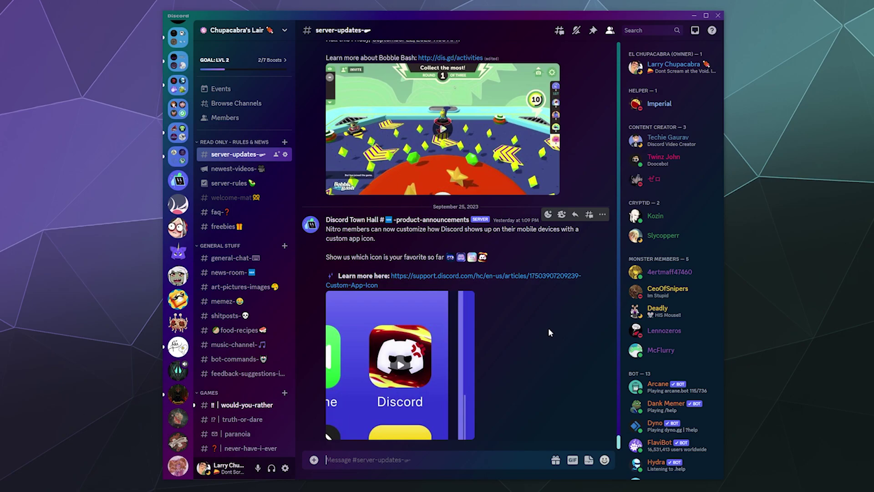